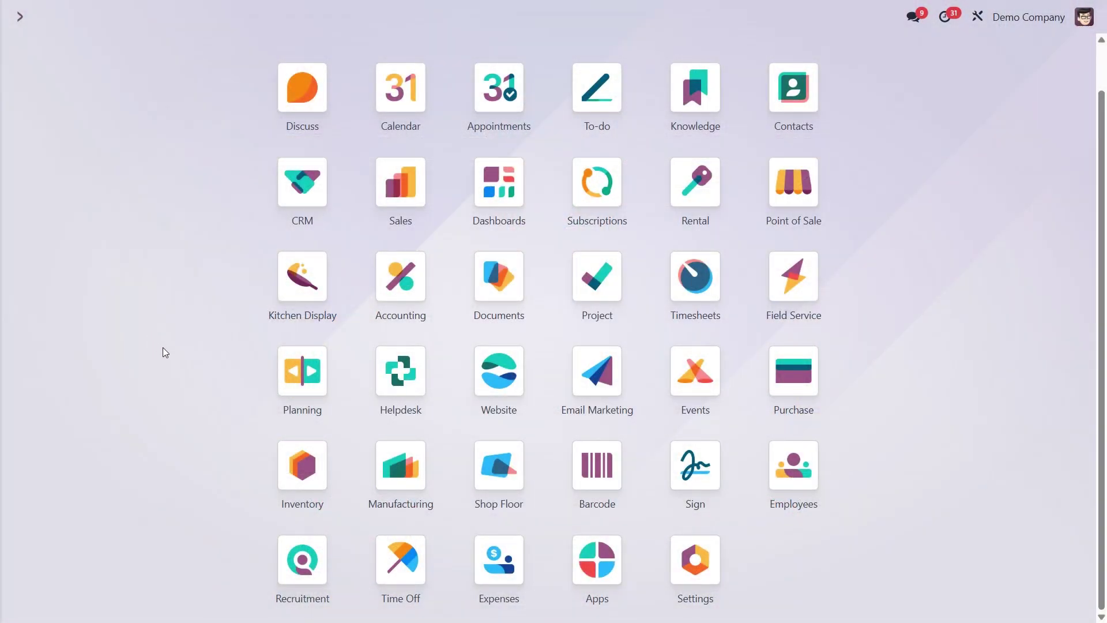
Open the Inventory settings and check that Lots & Serial Numbers is enabled under Traceability
left_click(306, 481)
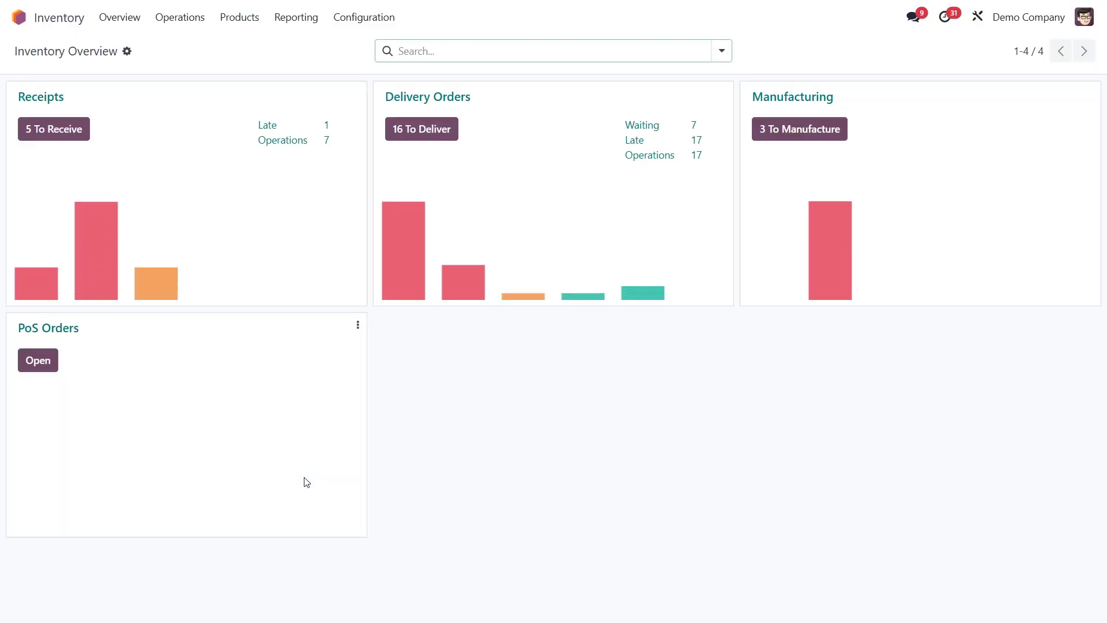
left_click(360, 21)
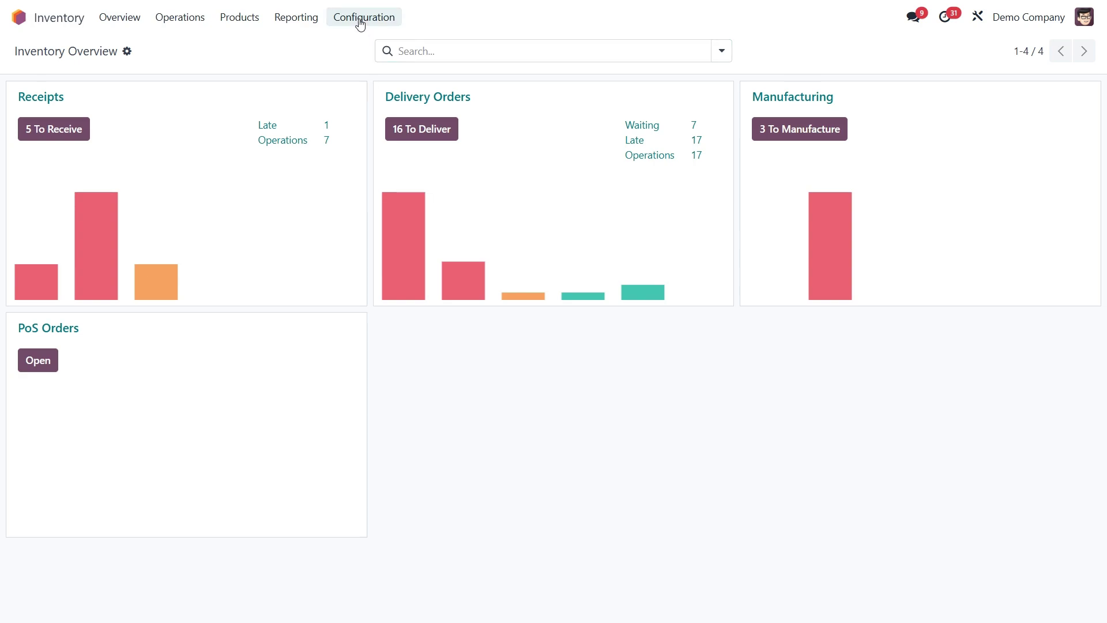
left_click(361, 20)
left_click(358, 43)
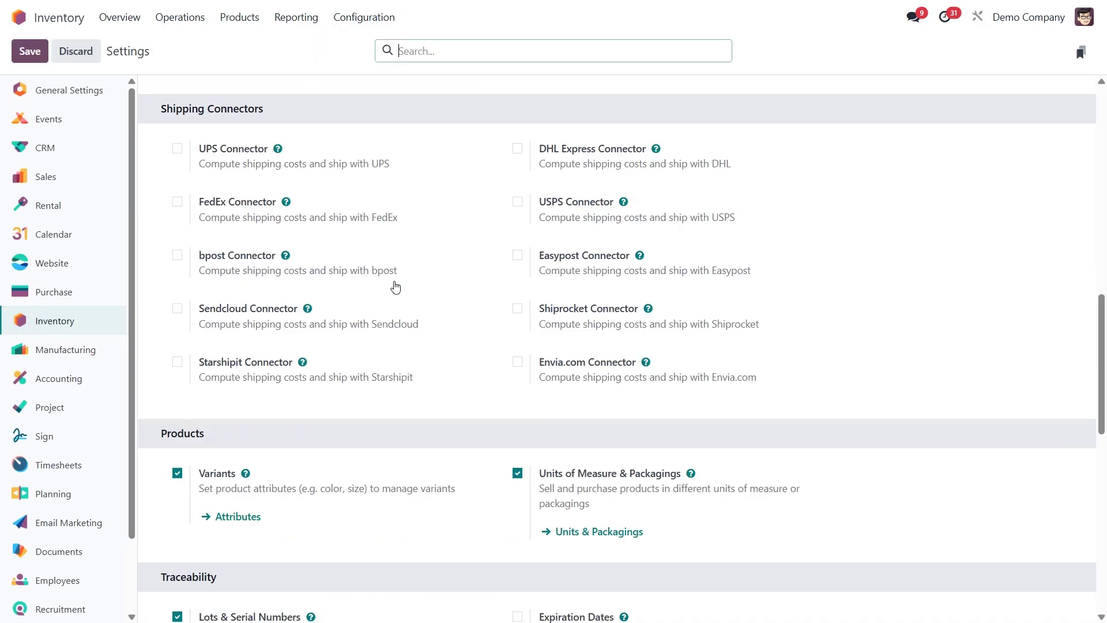
scroll(395, 286, "down", 12)
scroll(393, 282, "up", 10)
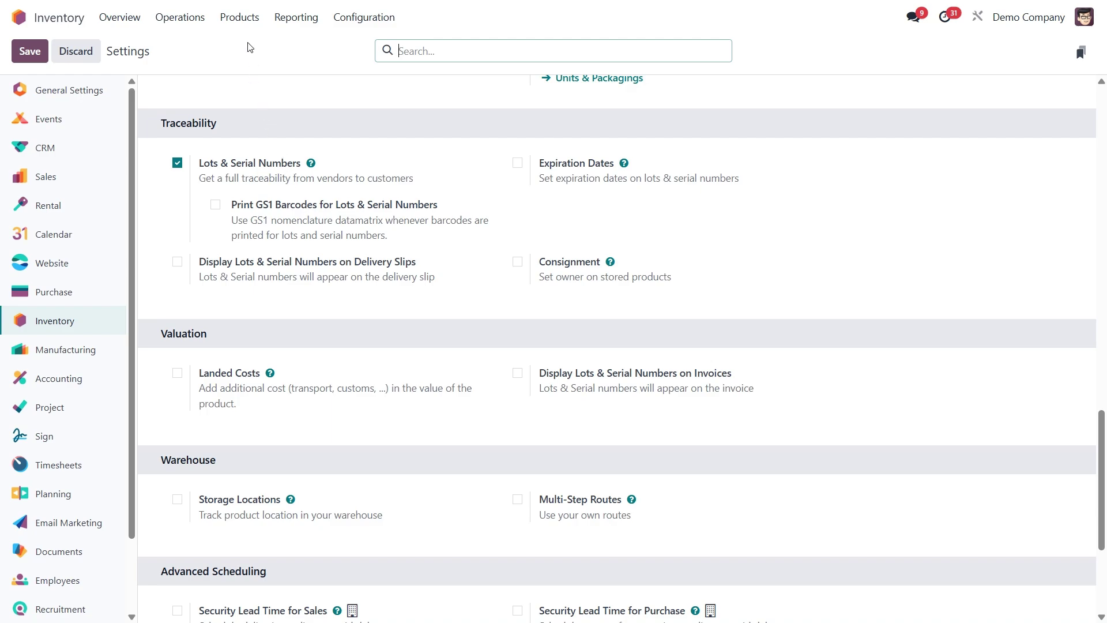
Confirm Honey Jar's Track Inventory is By Lots, then return to the Goods products list
left_click(239, 19)
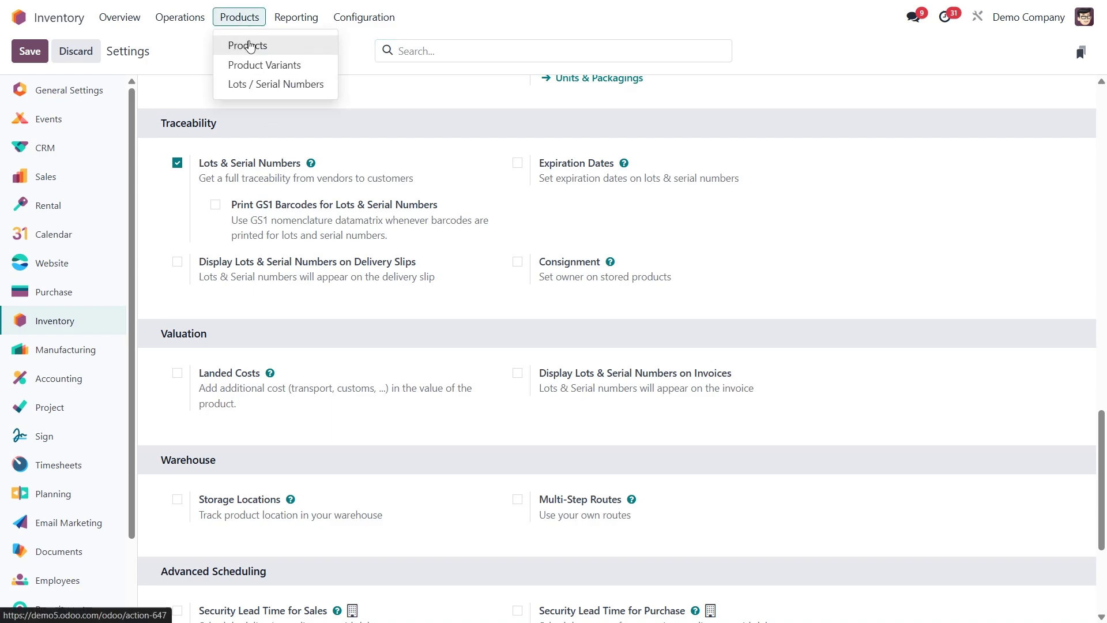
left_click(247, 44)
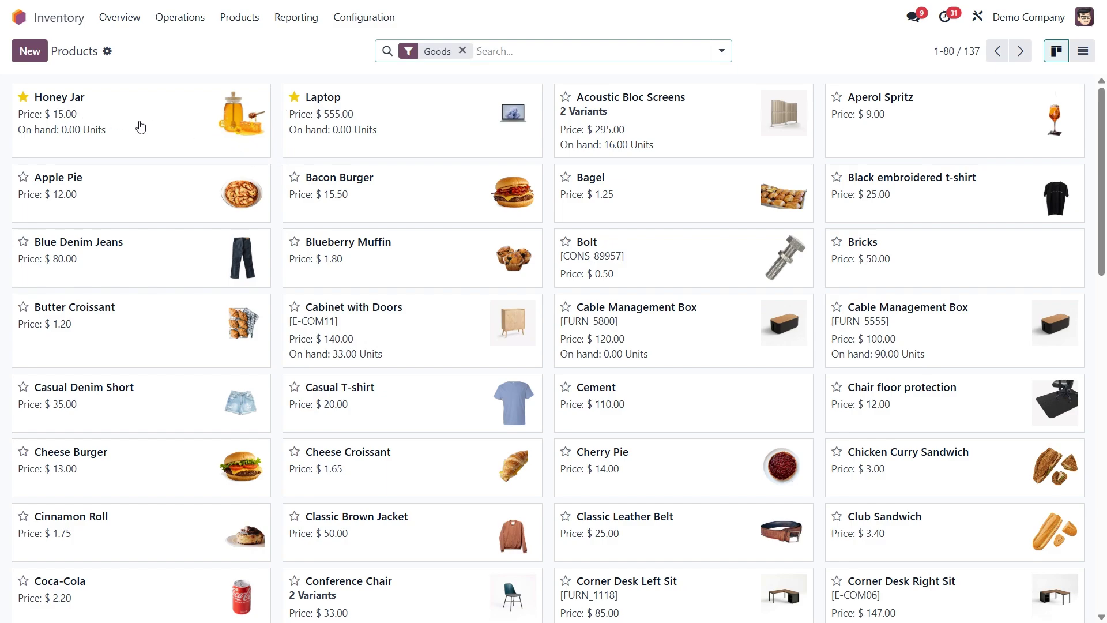
left_click(141, 126)
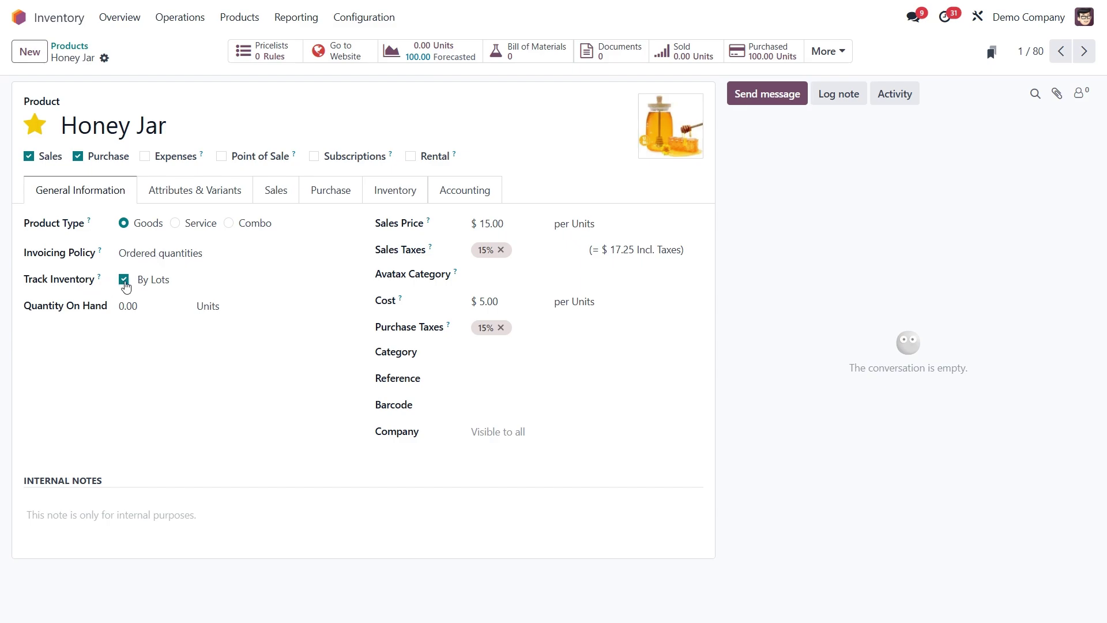
left_click(190, 281)
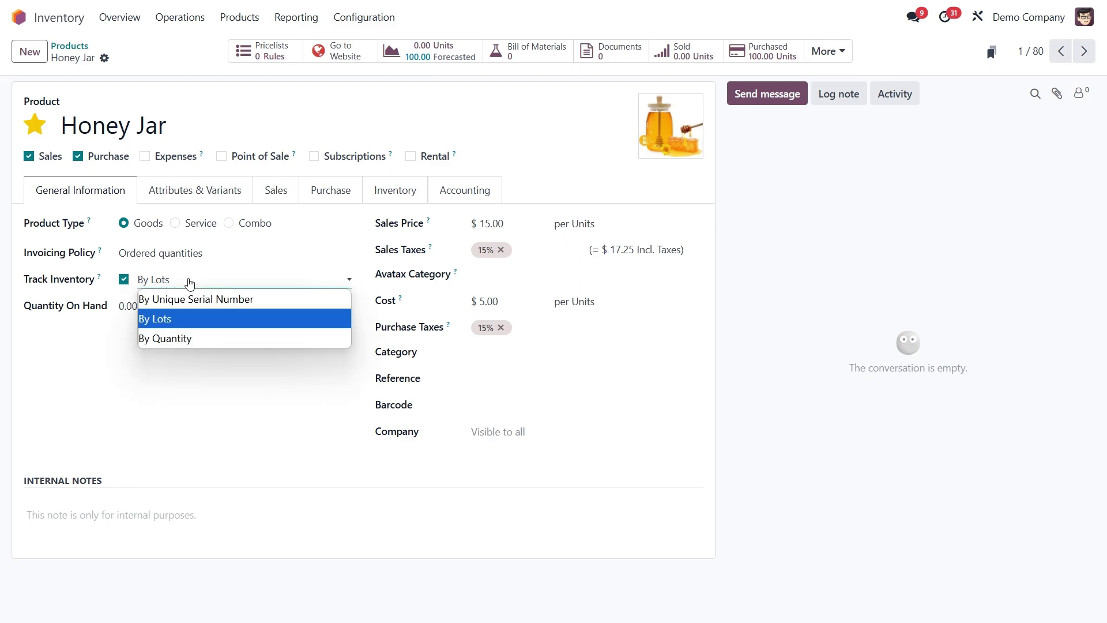
left_click(190, 282)
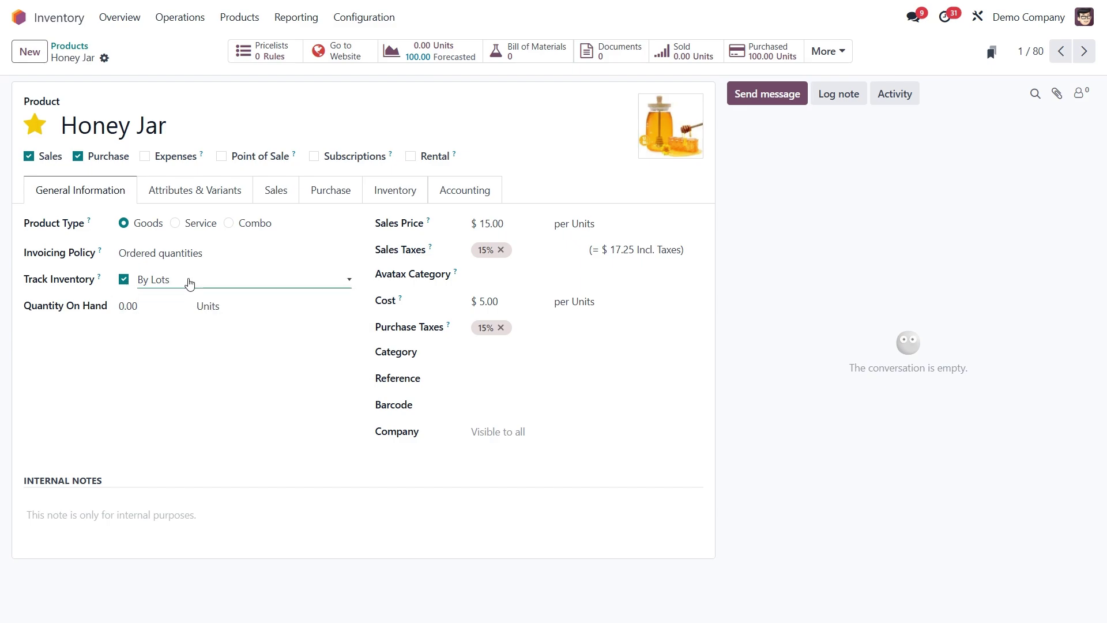
left_click(64, 45)
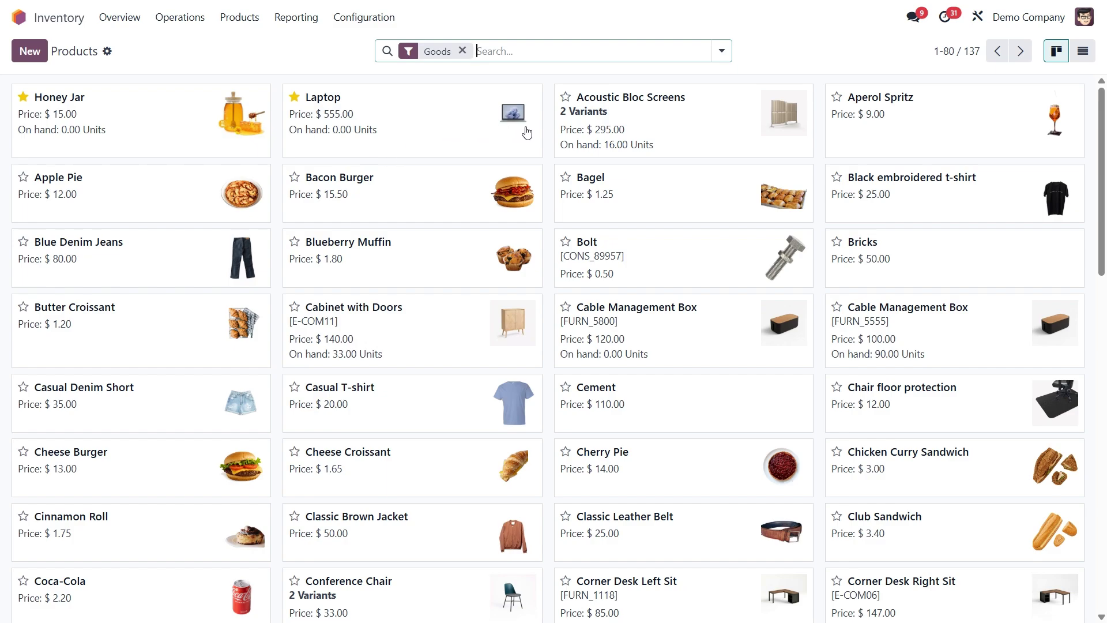
Keep the Laptop product's inventory tracking set to By Unique Serial Number
left_click(444, 126)
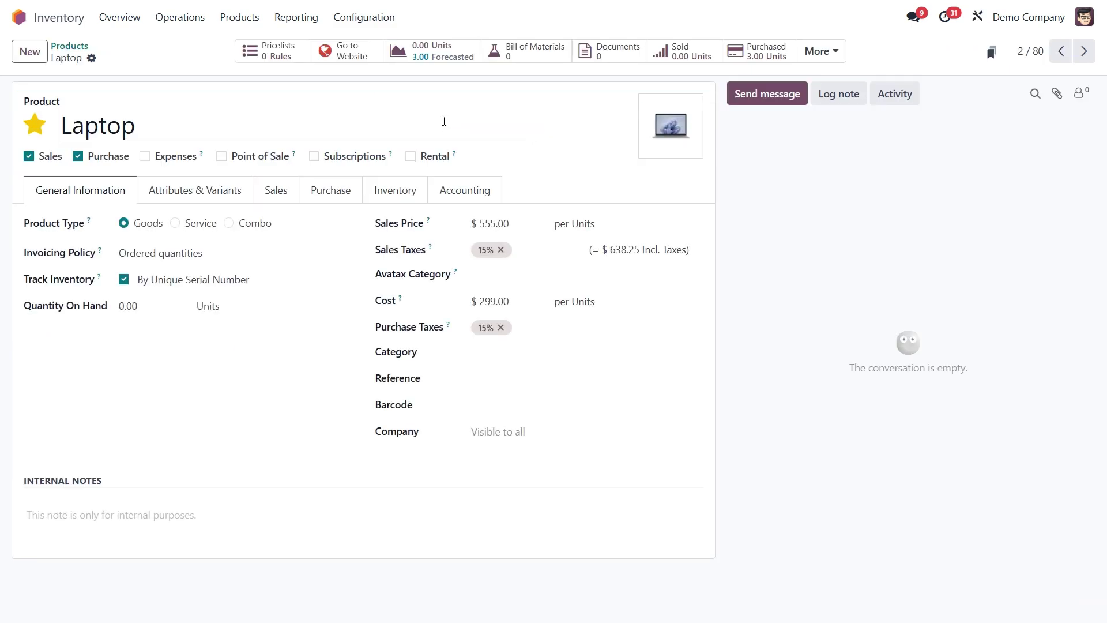
mouse_move(342, 311)
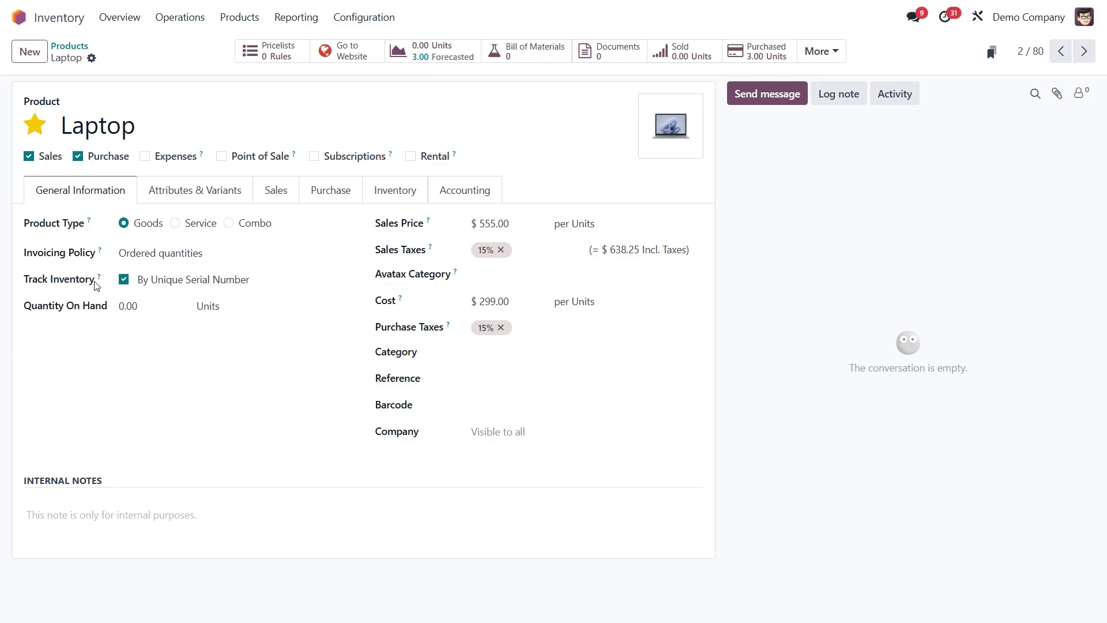
left_click(199, 280)
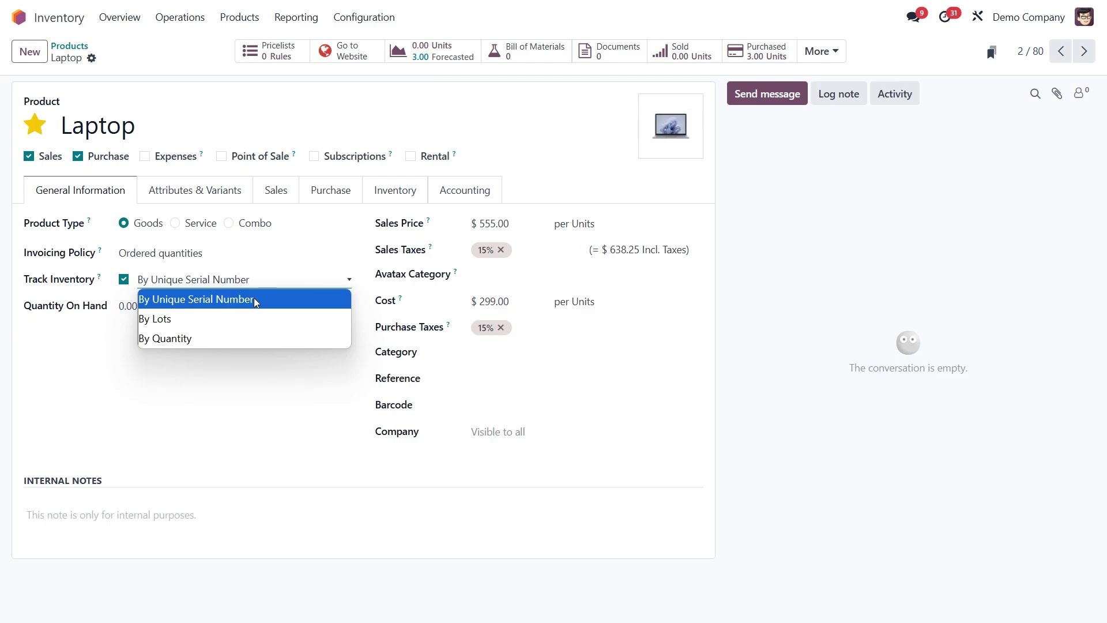
left_click(359, 245)
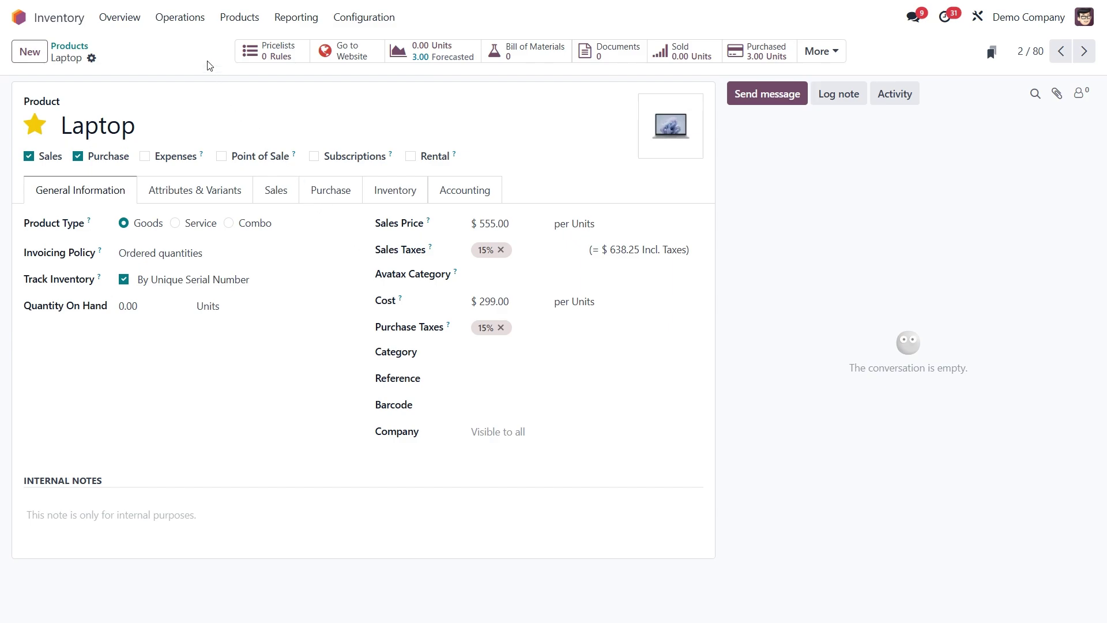
left_click(180, 17)
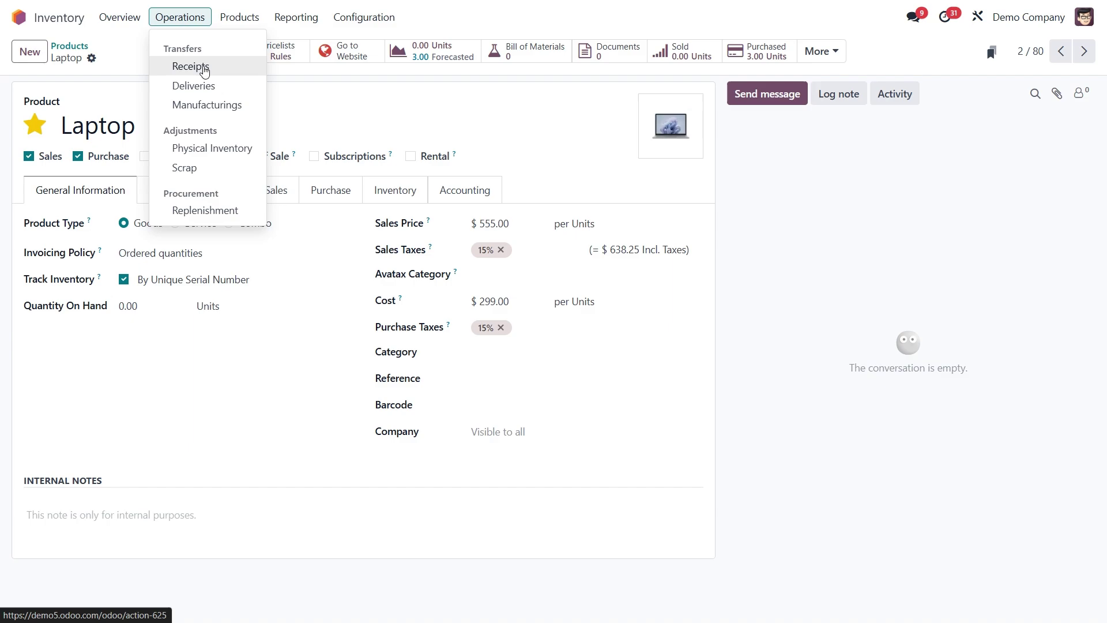
On receipt WH/IN/00007, enter Honey Jar lot LOT-HN01 with quantity 60
left_click(217, 71)
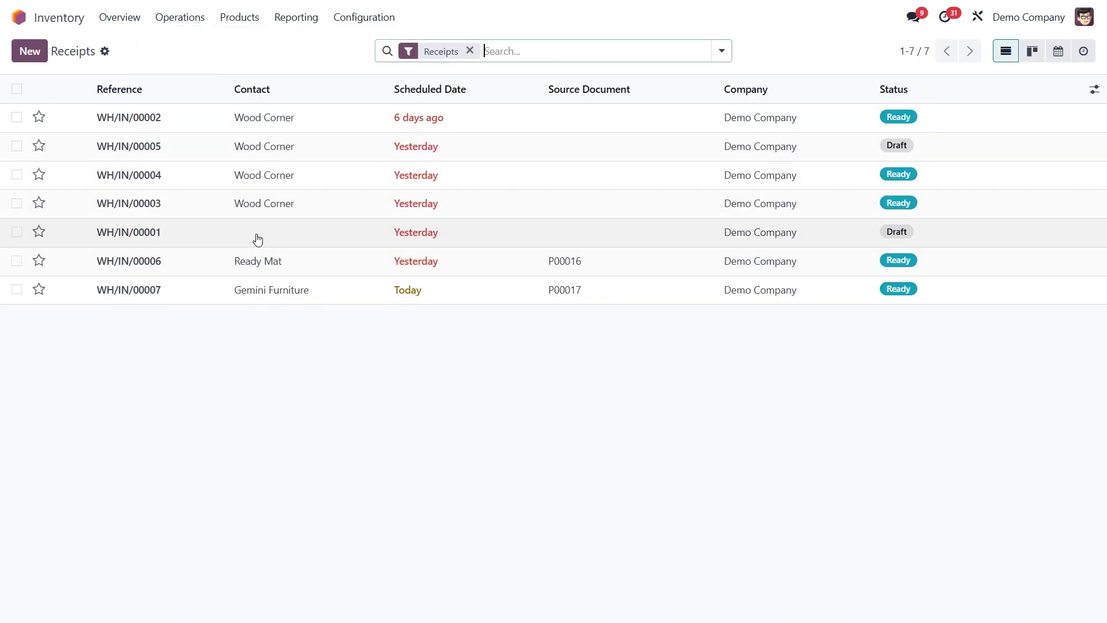
left_click(321, 295)
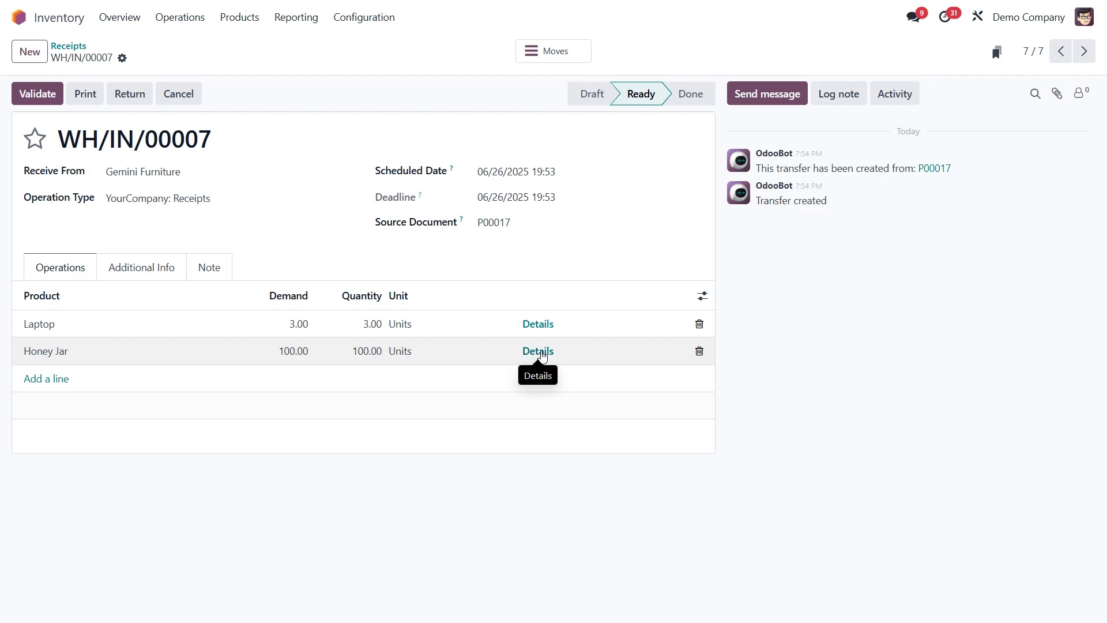
left_click(540, 351)
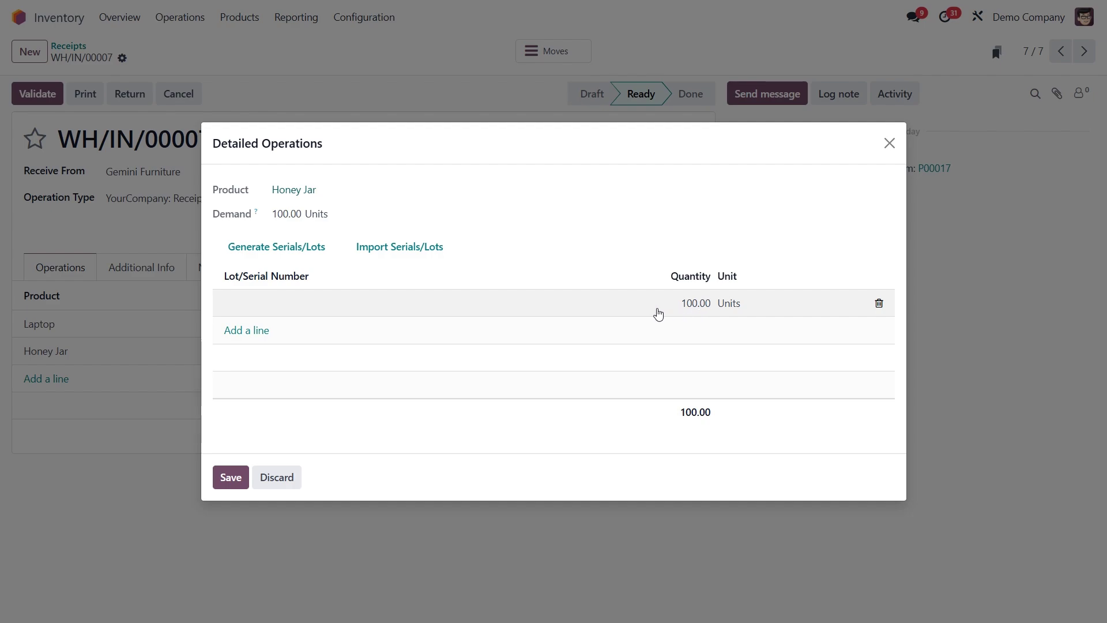
left_click(291, 301)
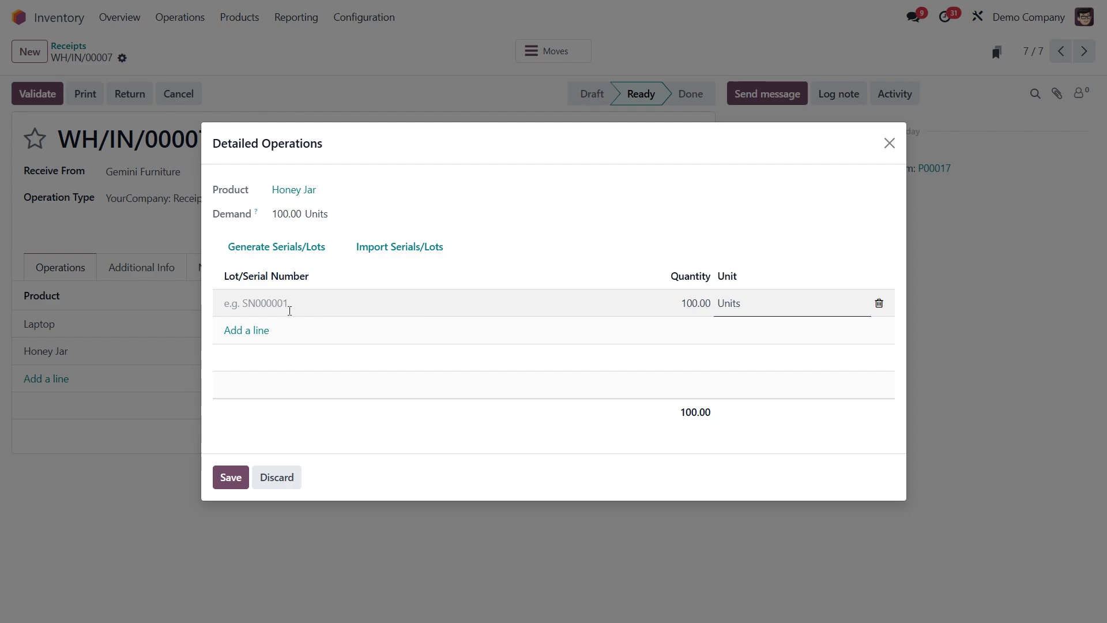
type("LOT-HN01")
left_click(697, 304)
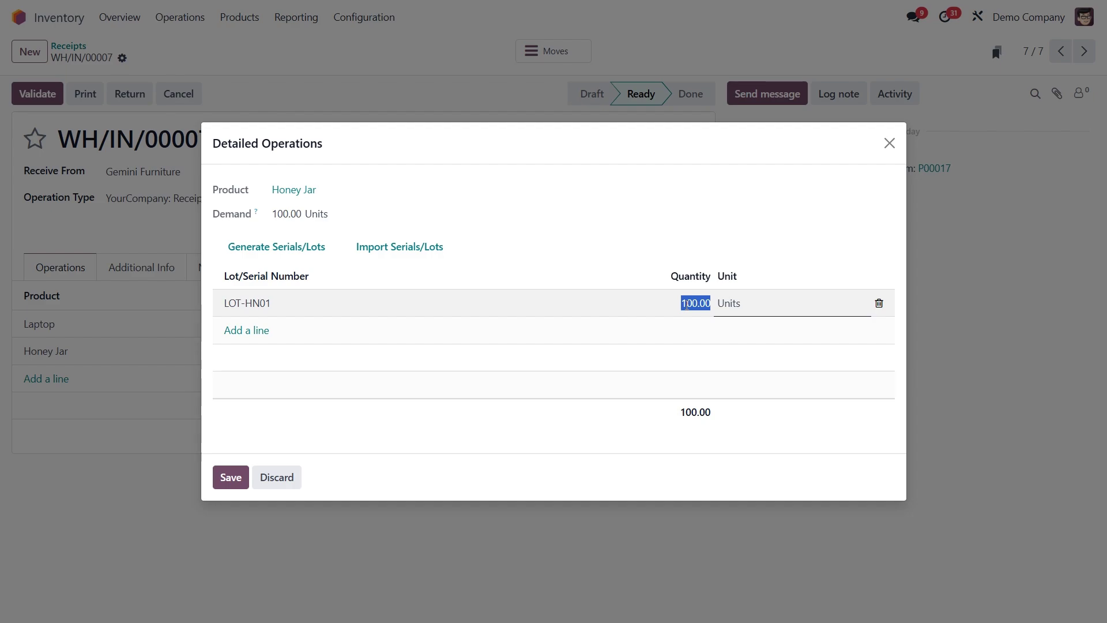
type("60")
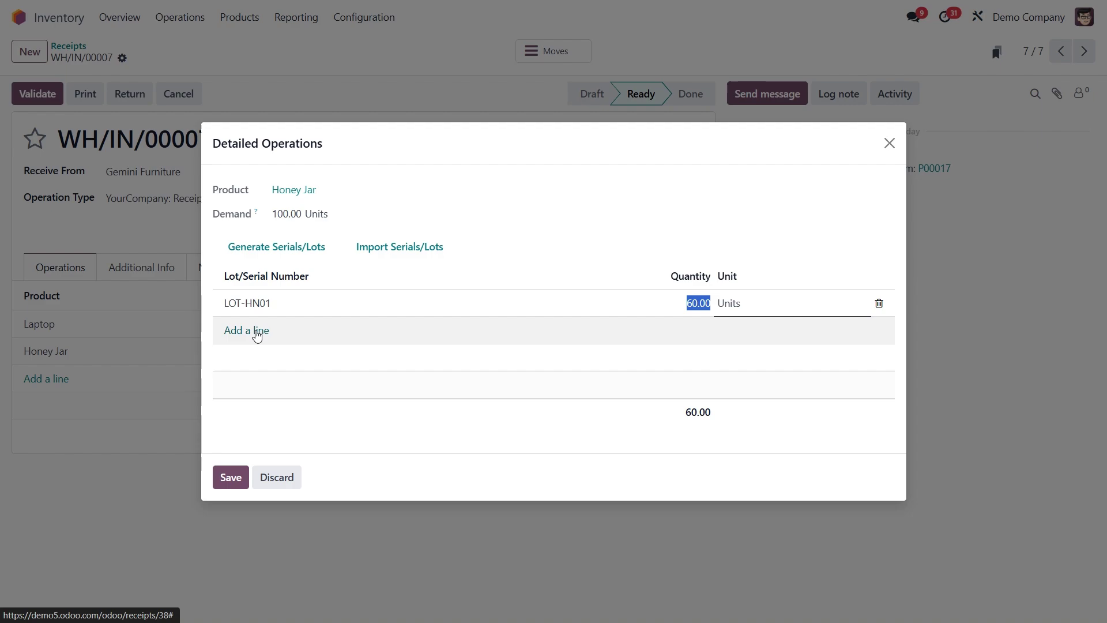
Add a second Honey Jar lot LOT-HN02 with quantity 40 and save
left_click(256, 330)
type("LOT-HN01")
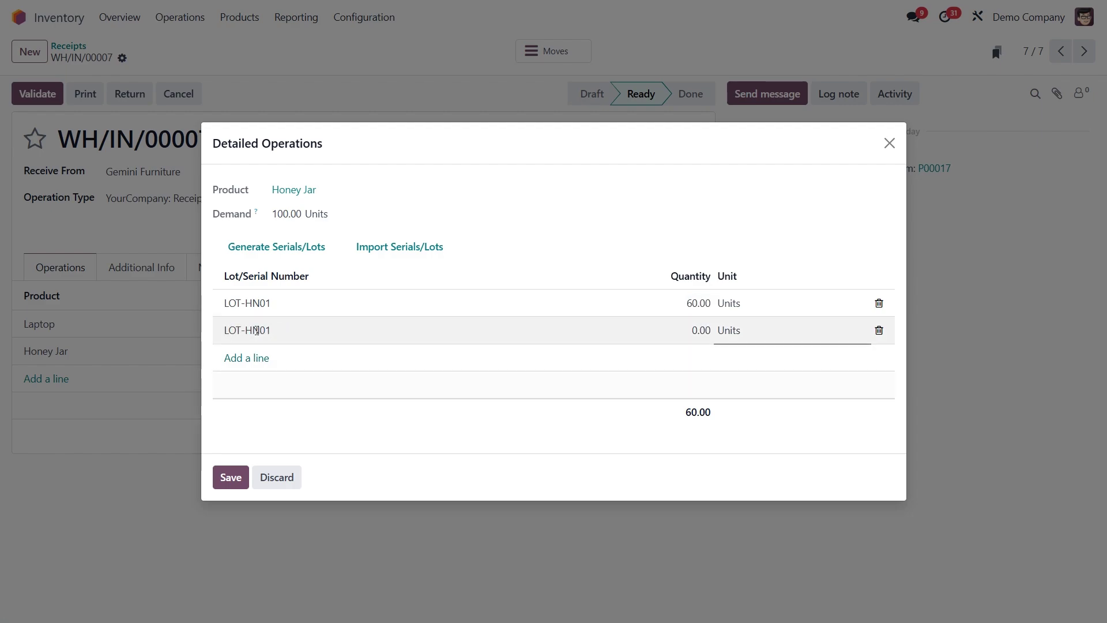
type("2")
left_click(694, 330)
type("40")
left_click(229, 477)
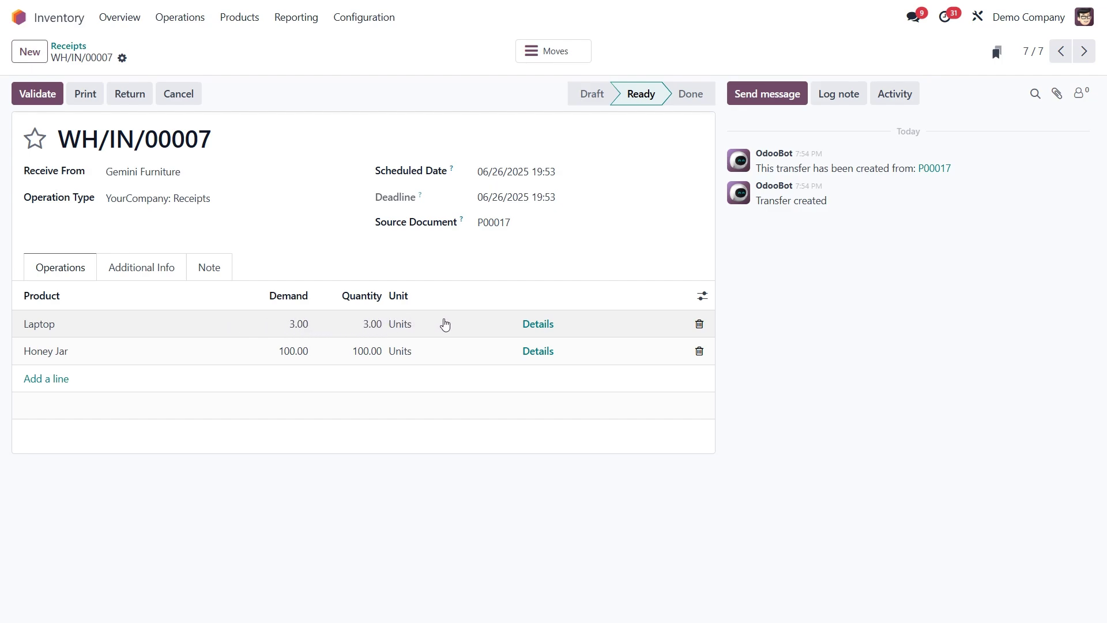
Generate 3 Laptop serials starting at LAP-001 (LAP-001 to LAP-003) and save
left_click(548, 328)
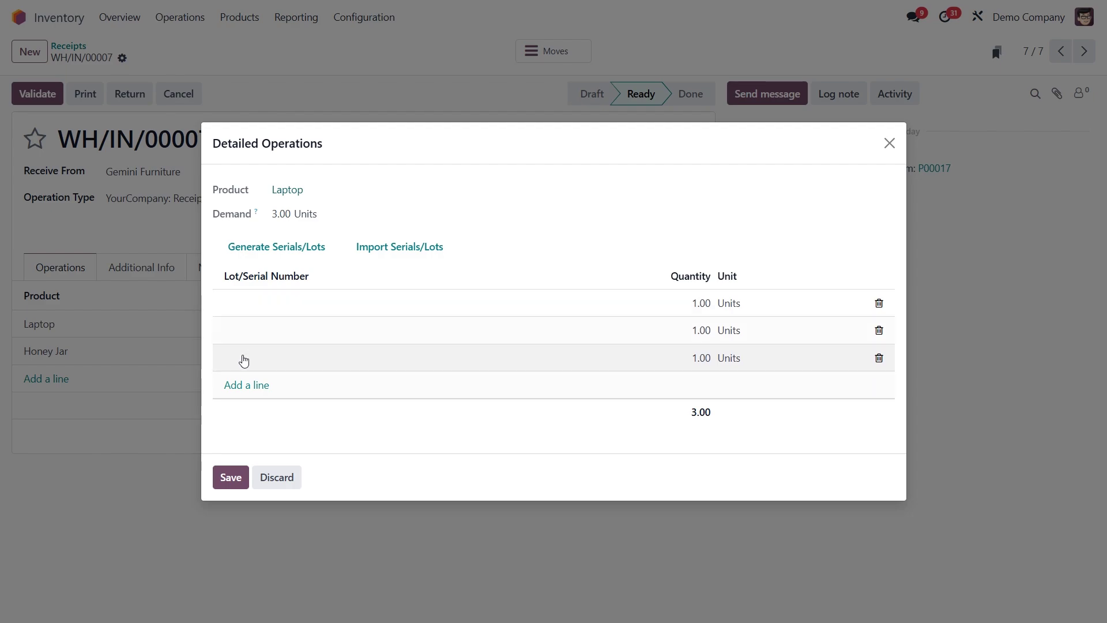
left_click(257, 299)
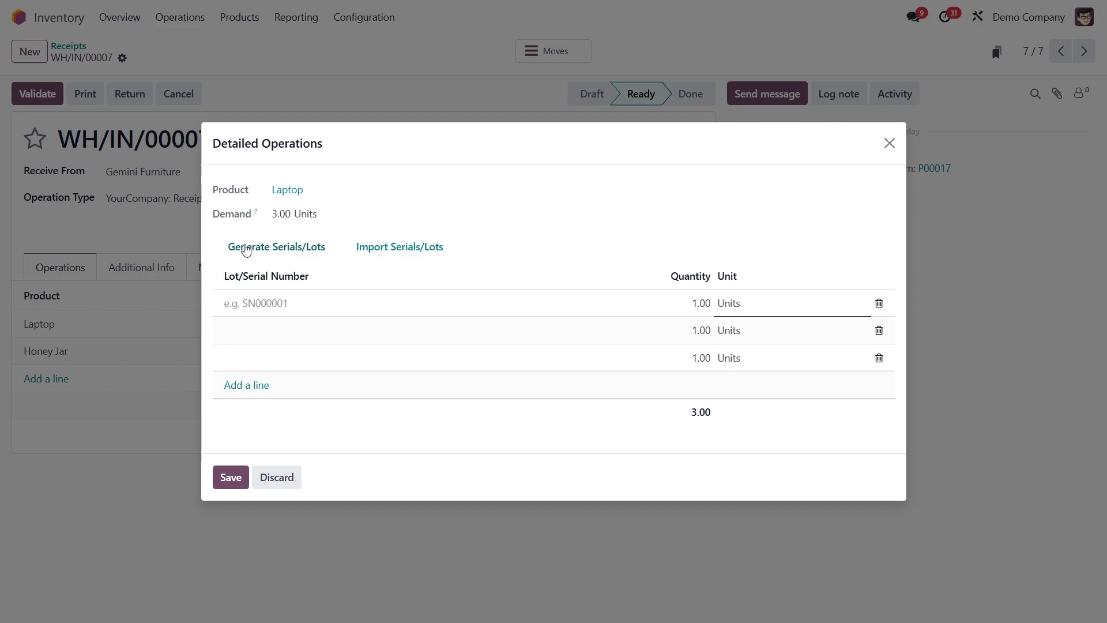
left_click(249, 248)
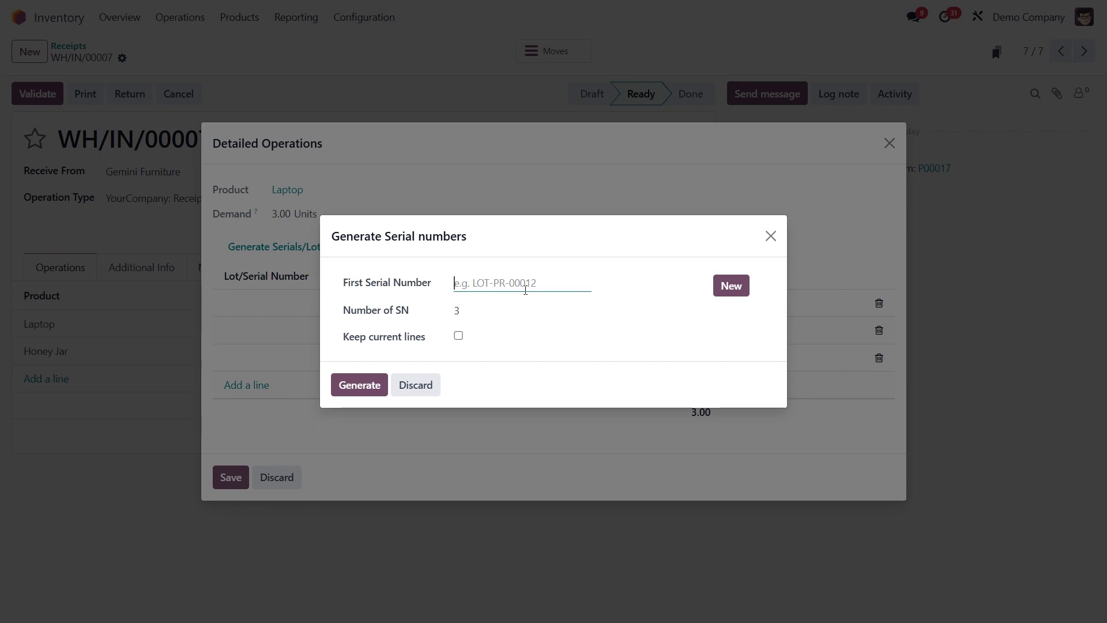
type("LAP-001")
left_click(466, 311)
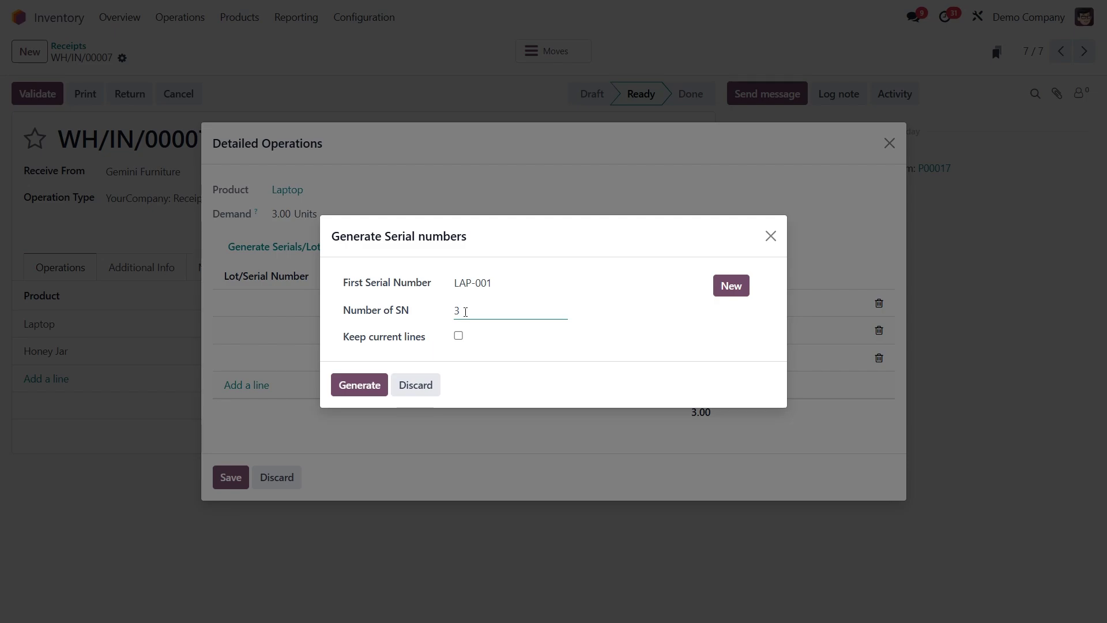
left_click(360, 386)
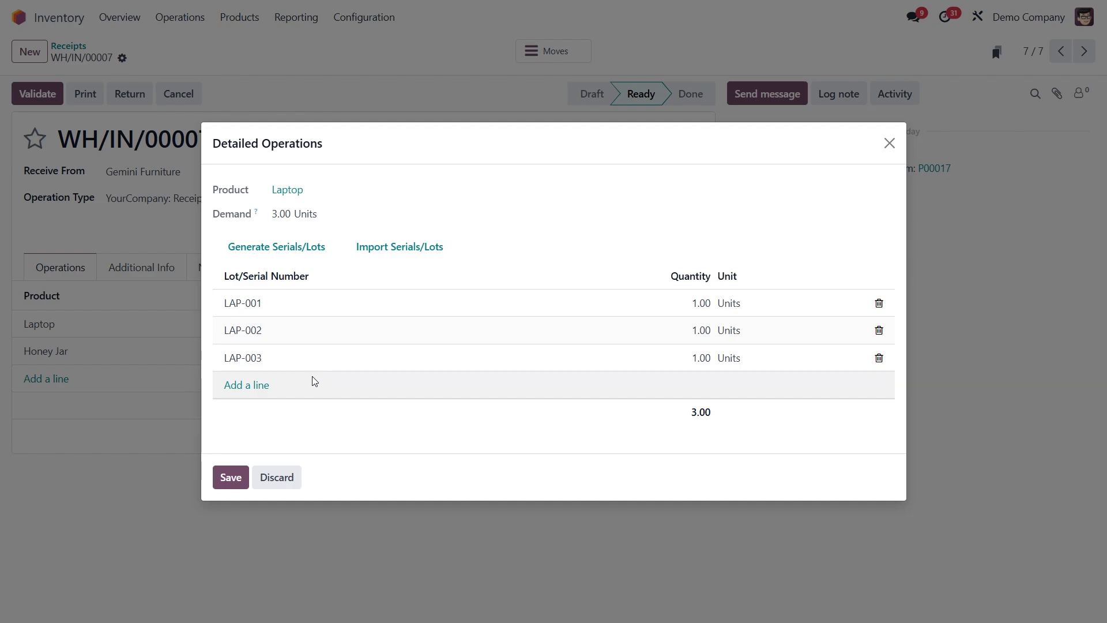
left_click(228, 478)
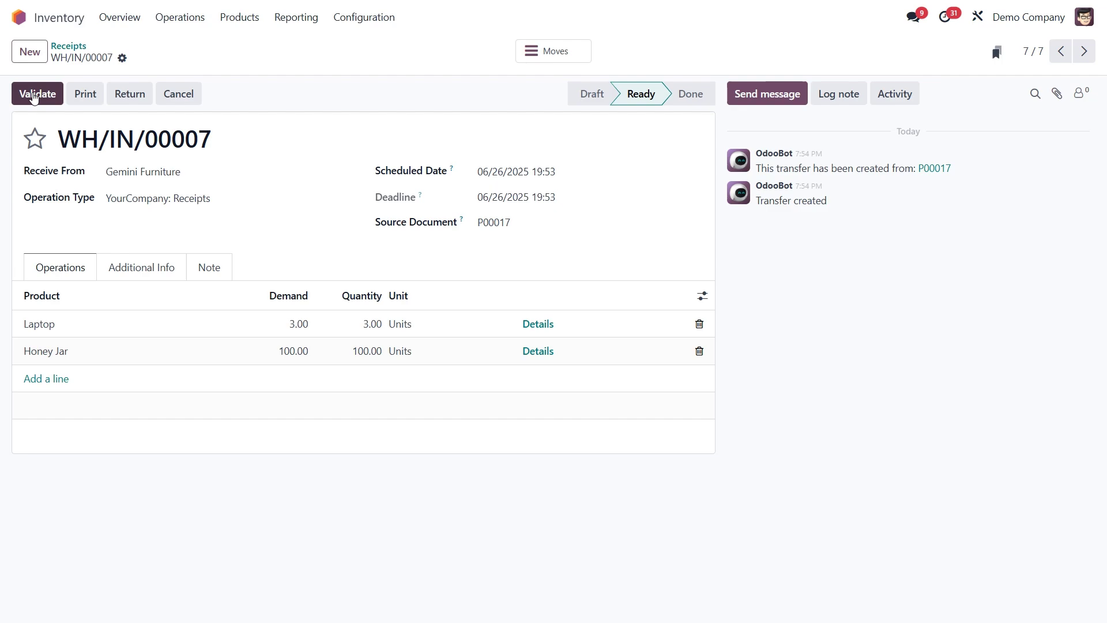
Validate receipt WH/IN/00007, review its lot and serial traceability report, then go home
left_click(33, 95)
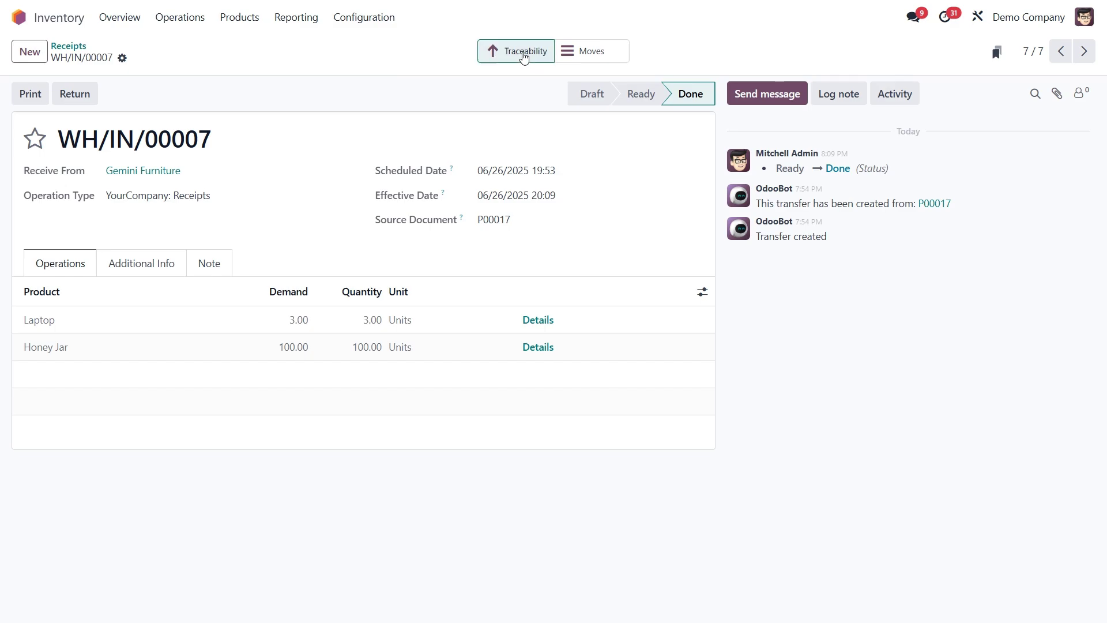
left_click(524, 56)
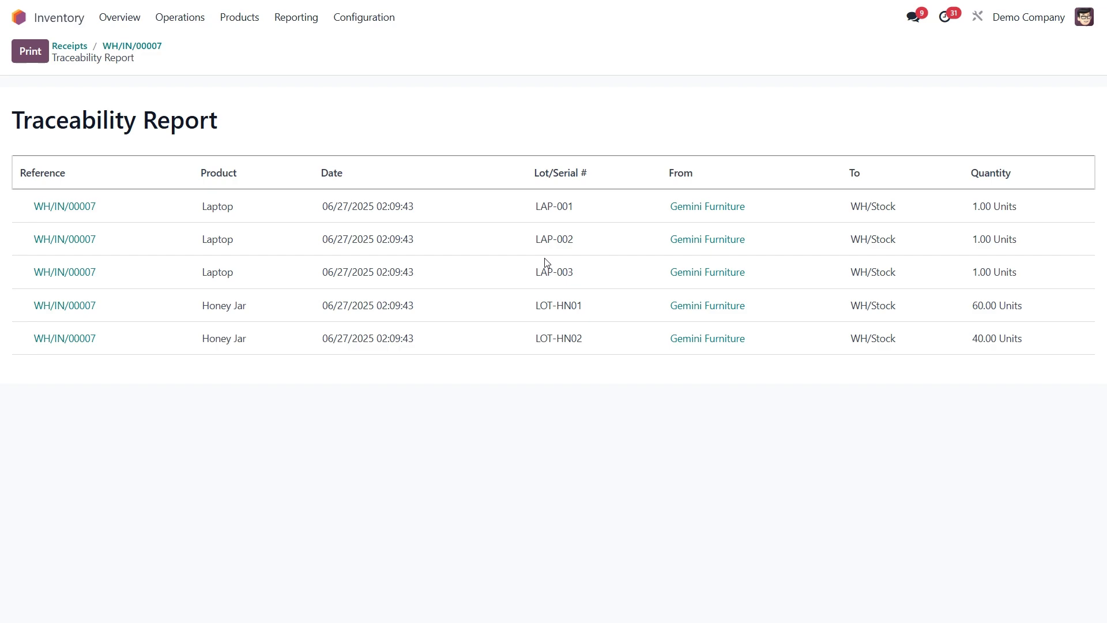
left_click(19, 19)
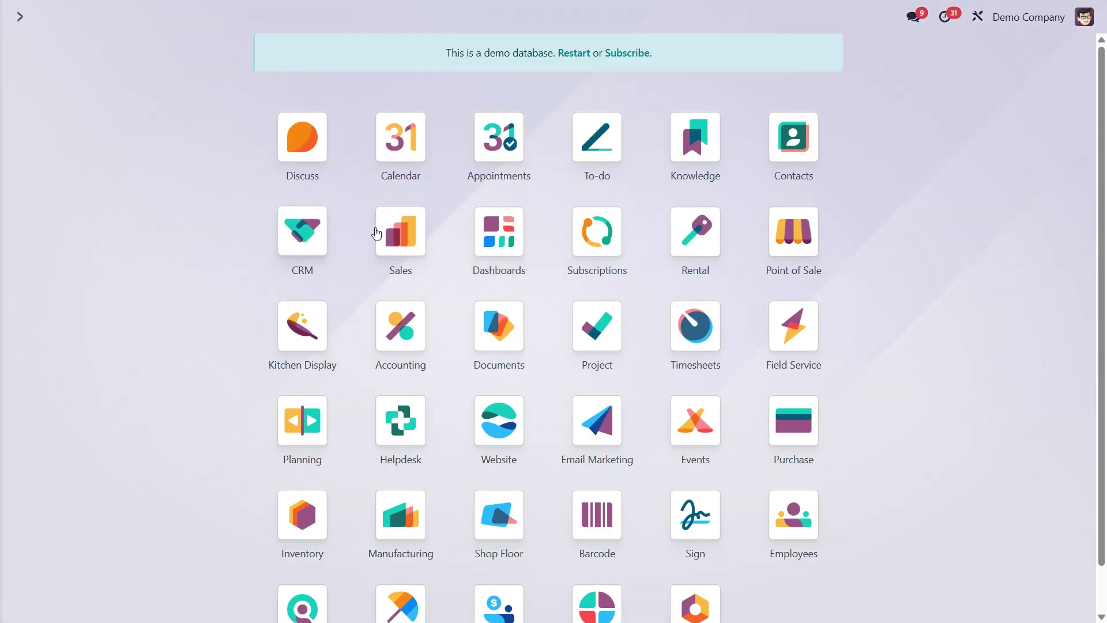
Create a Deco Addict quotation for 10 Honey Jars and 1 Laptop and confirm it
left_click(399, 237)
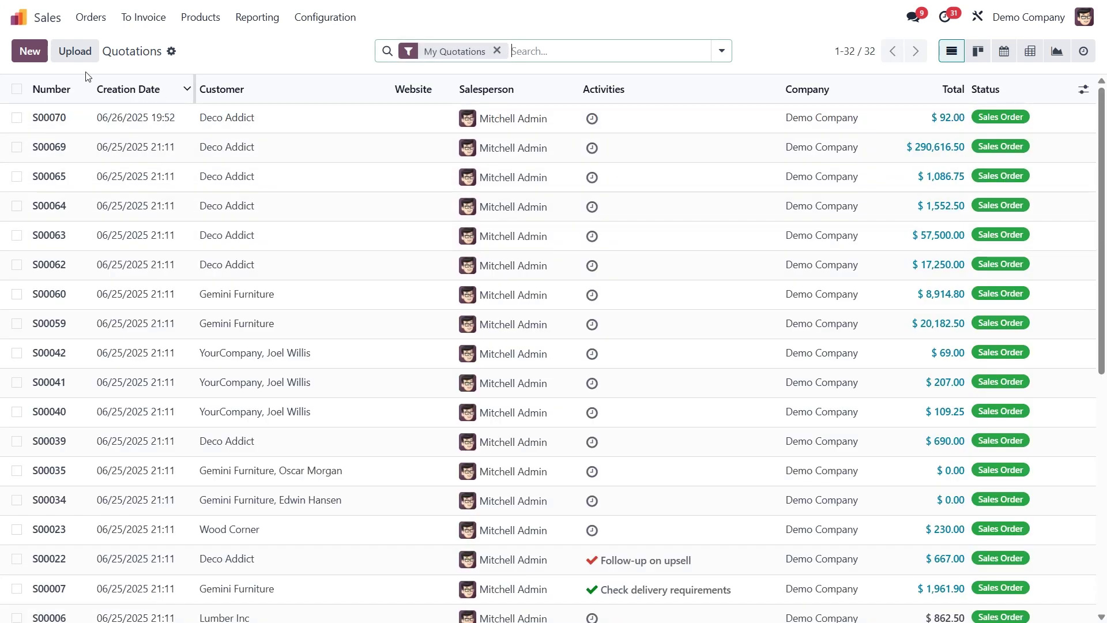
left_click(30, 53)
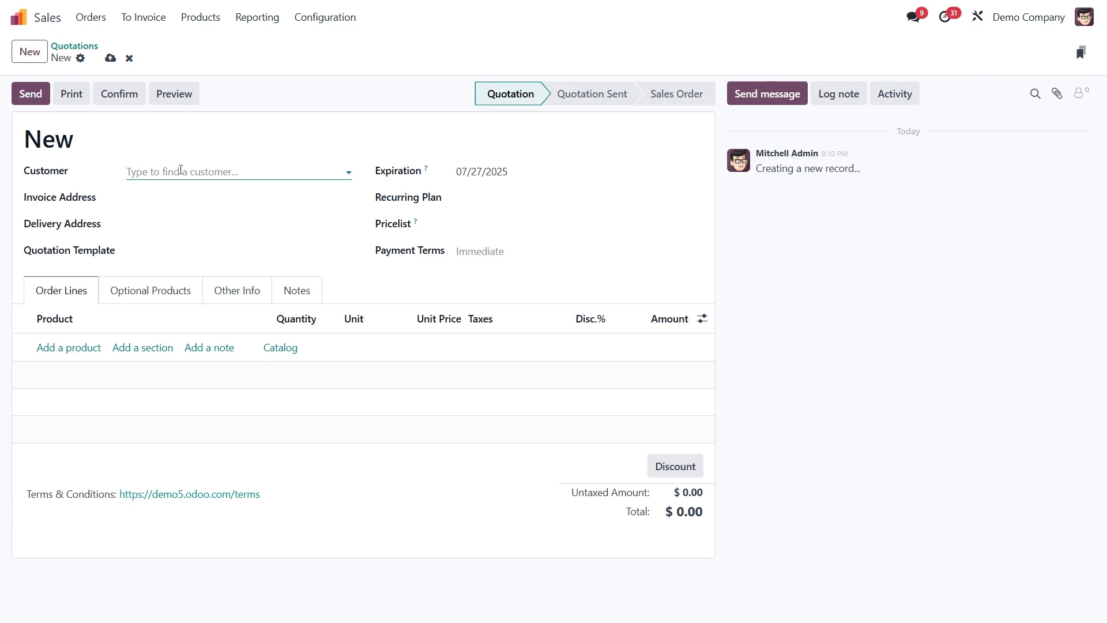
left_click(182, 173)
left_click(185, 197)
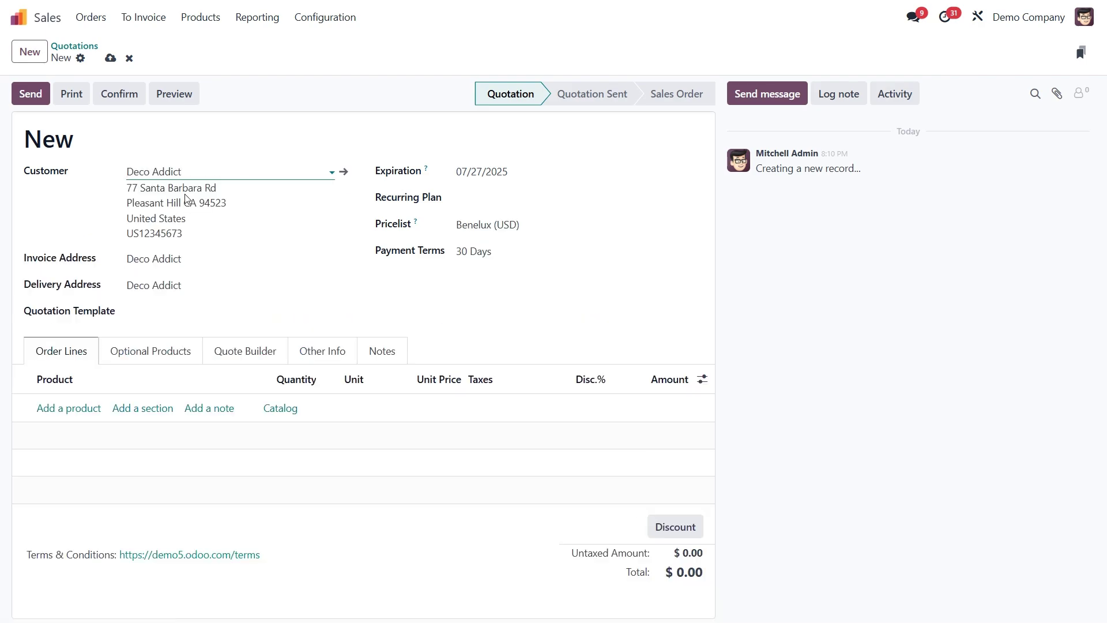
left_click(74, 407)
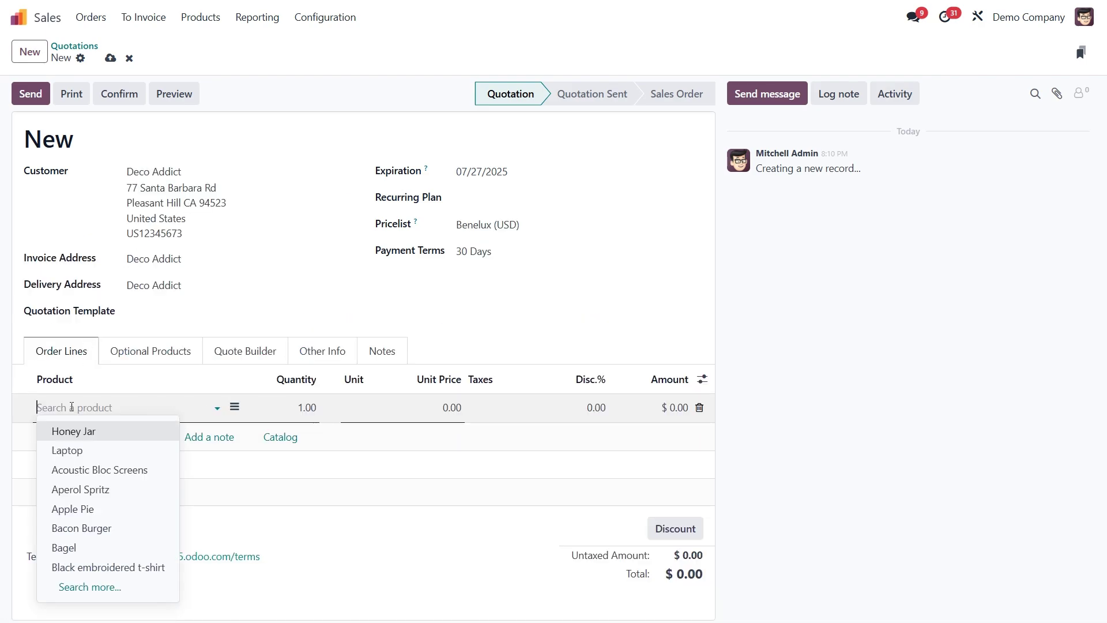
left_click(75, 431)
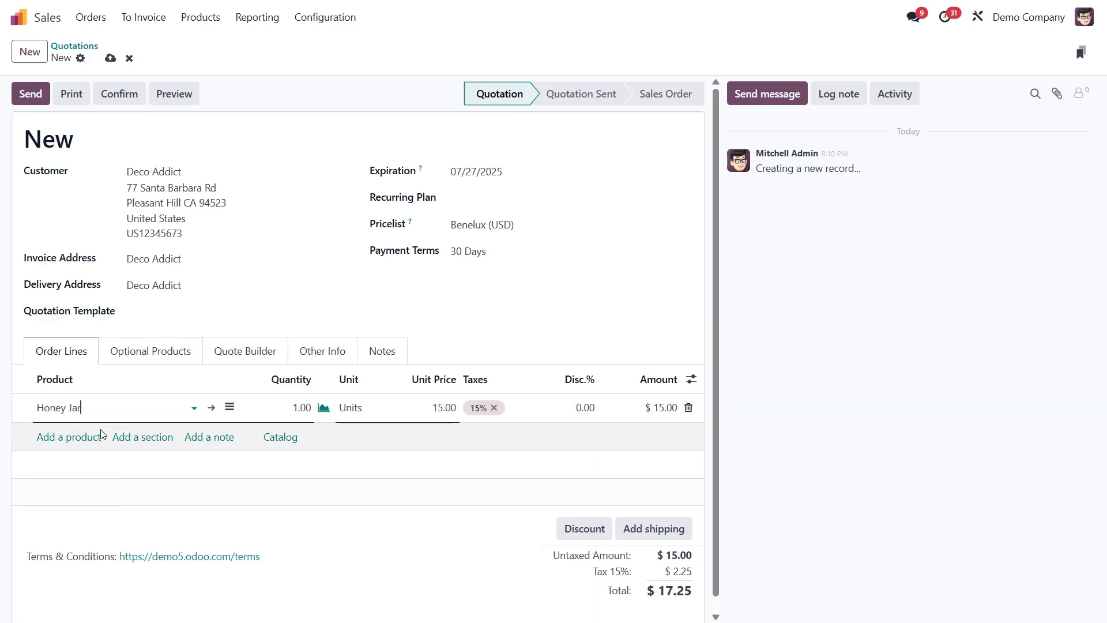
left_click(299, 407)
type("10")
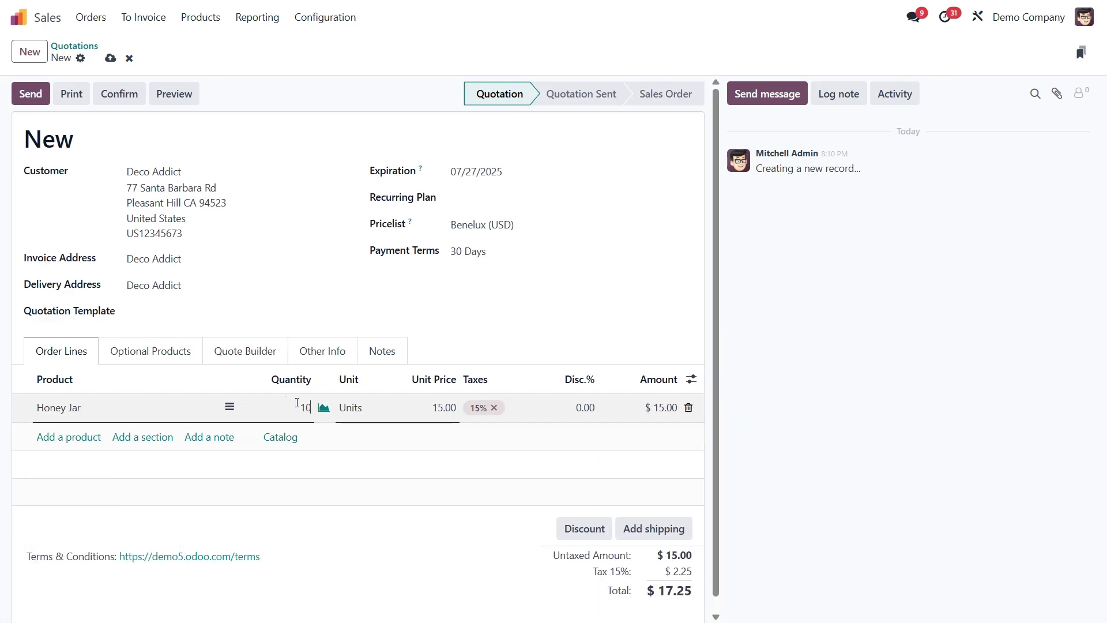
left_click(74, 436)
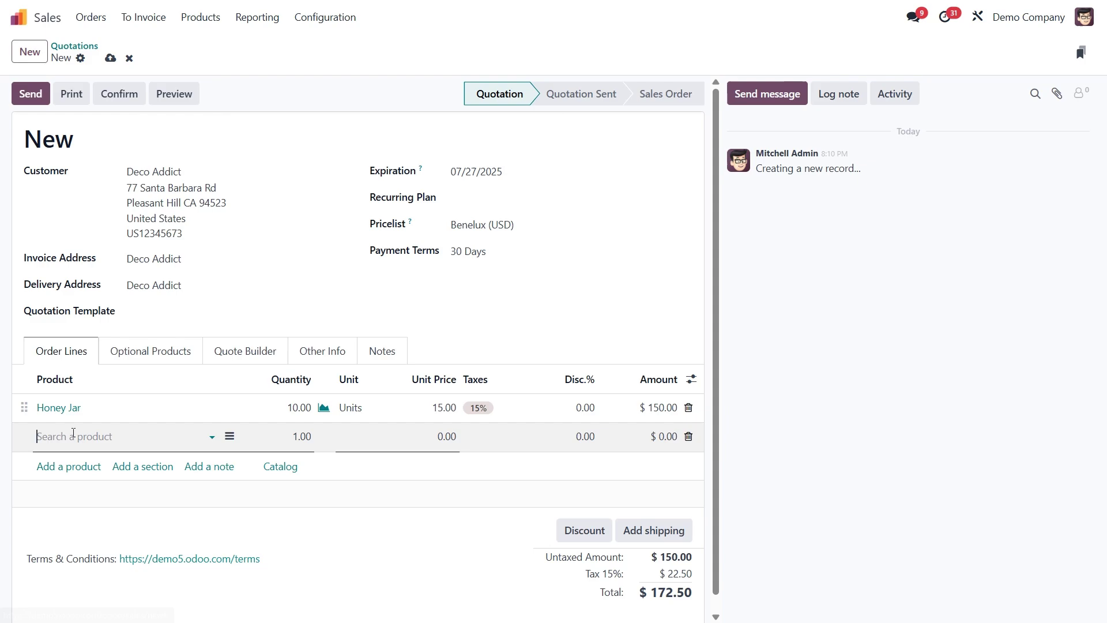
left_click(93, 279)
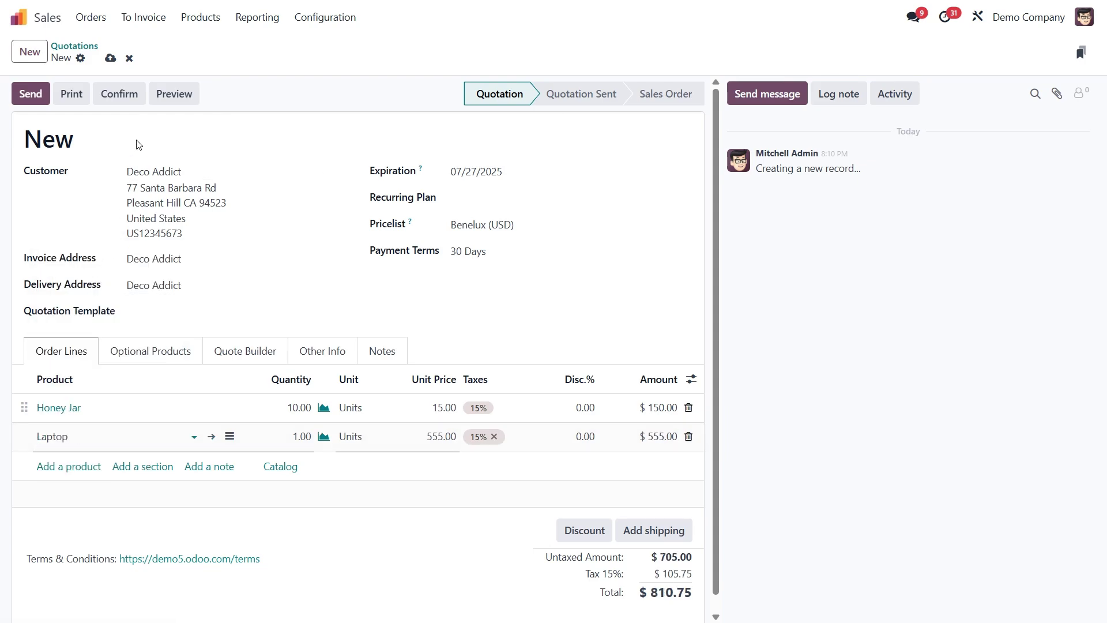
left_click(125, 94)
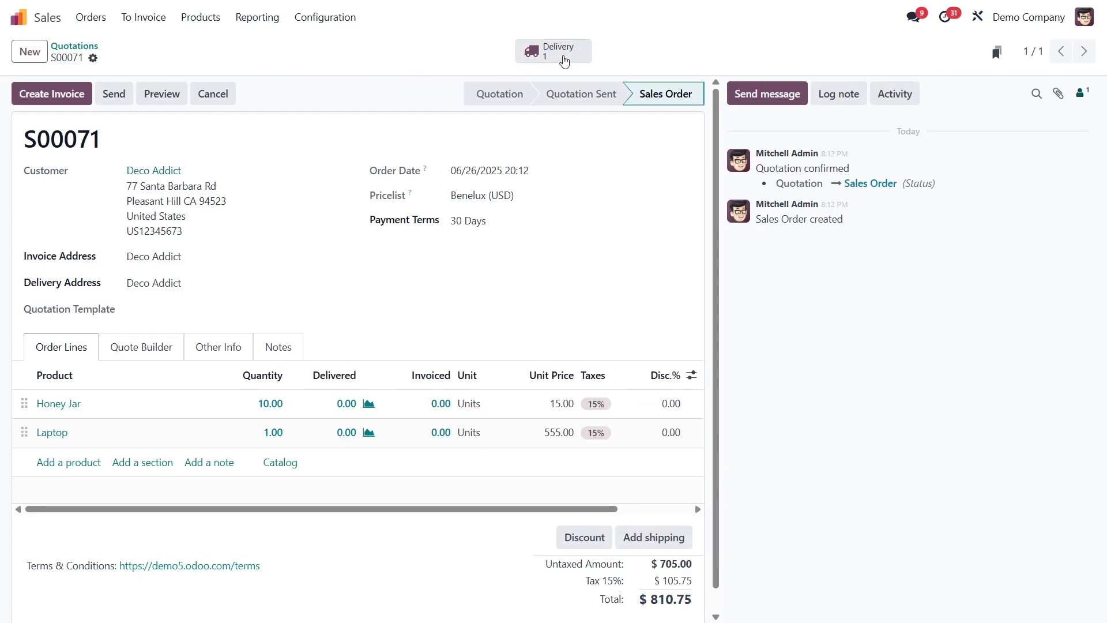
Check the delivery's Laptop is picked with serial LAP-001, then validate WH/OUT/00032
left_click(531, 57)
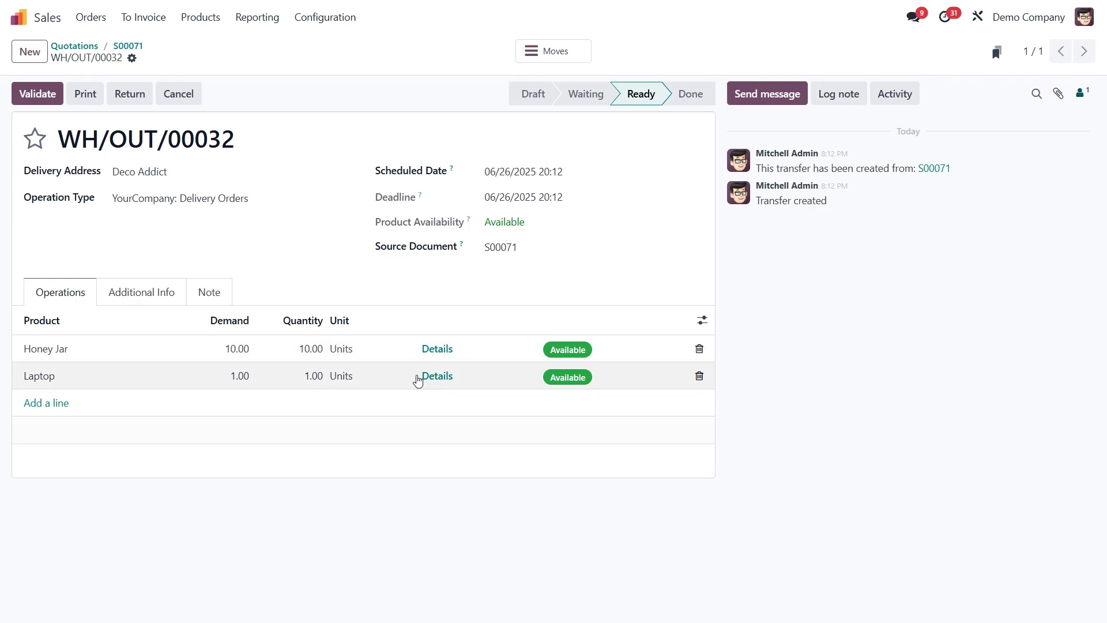
left_click(441, 378)
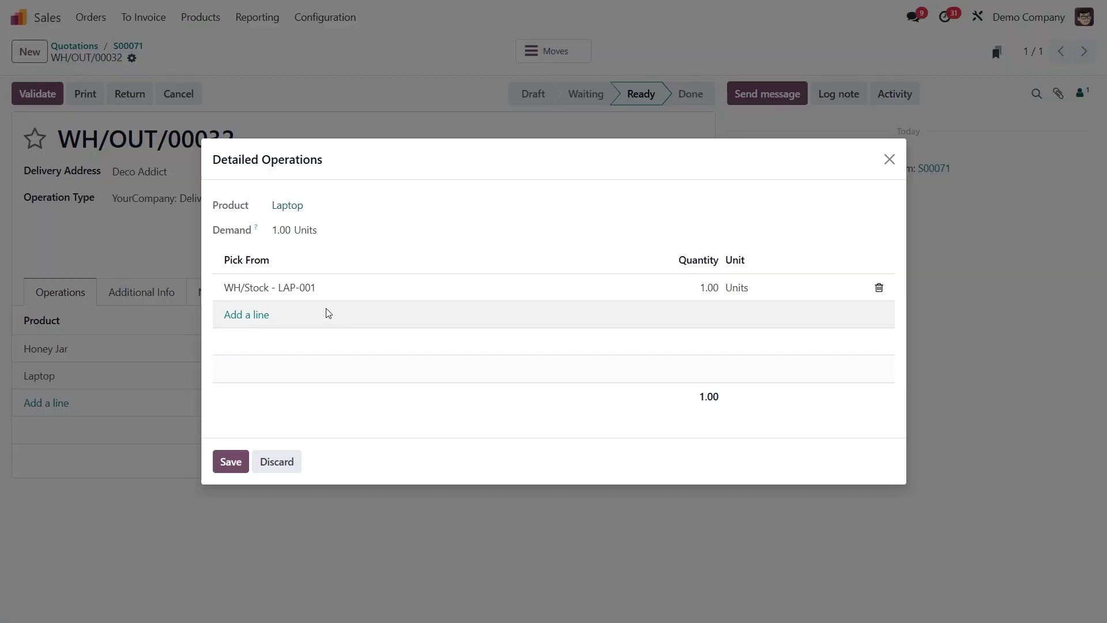
left_click(297, 289)
left_click(298, 288)
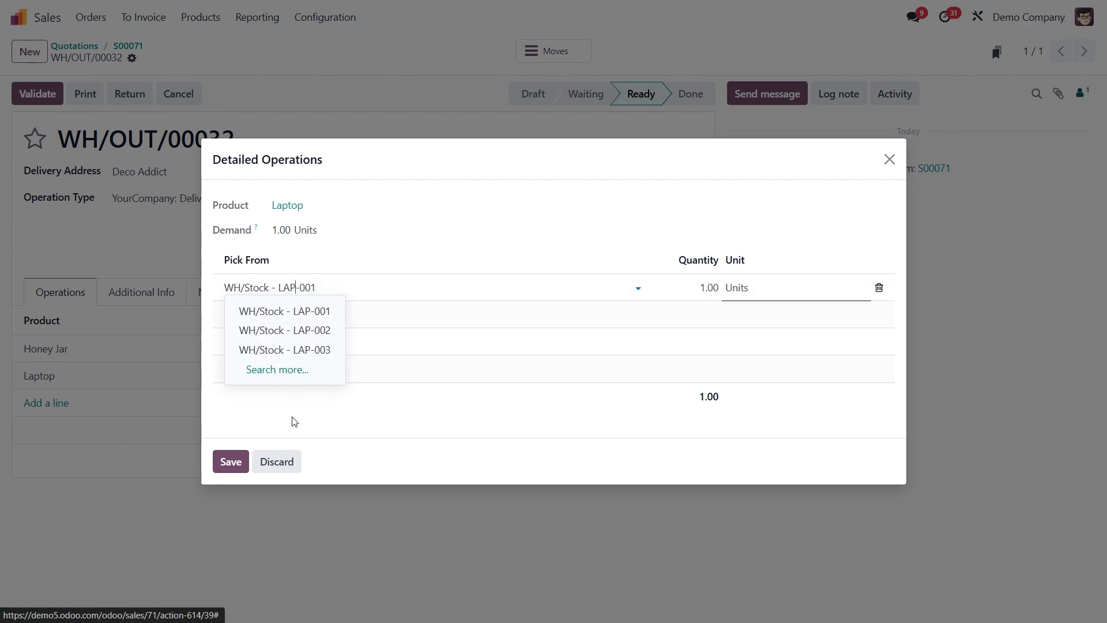
left_click(283, 467)
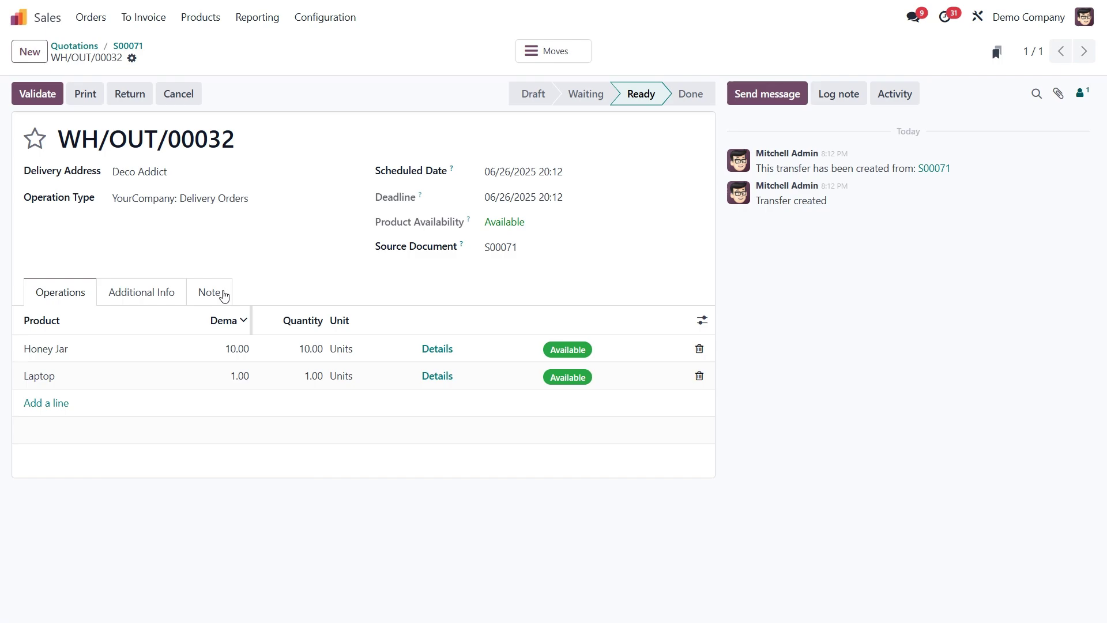
left_click(35, 105)
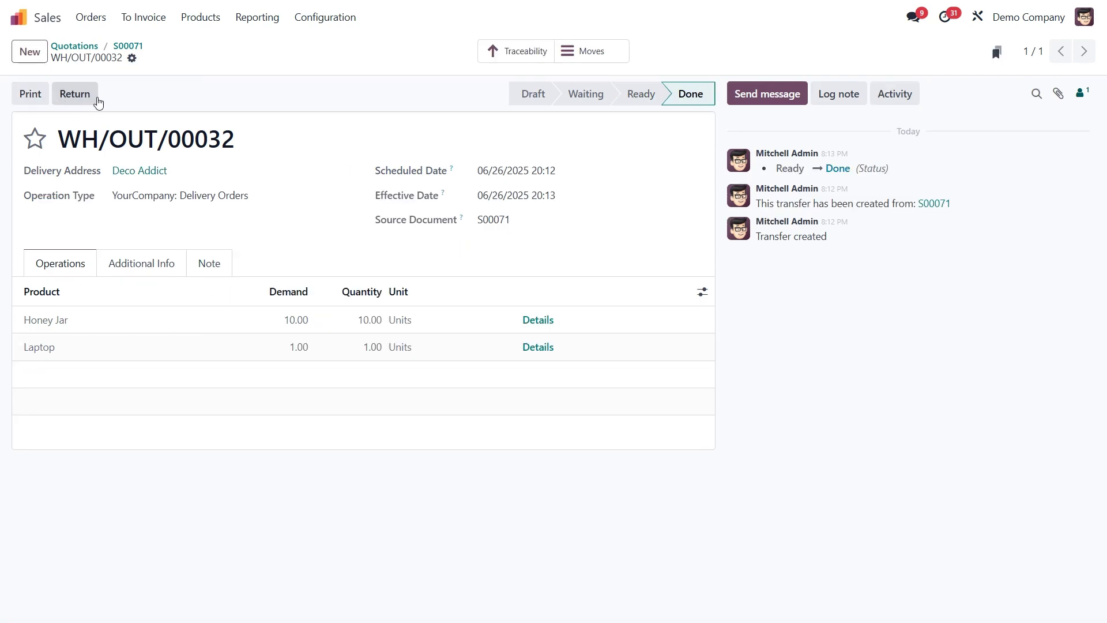
View the Traceability Report showing lot LOT-HN01 and serial LAP-001 shipped to Deco Addict
left_click(502, 60)
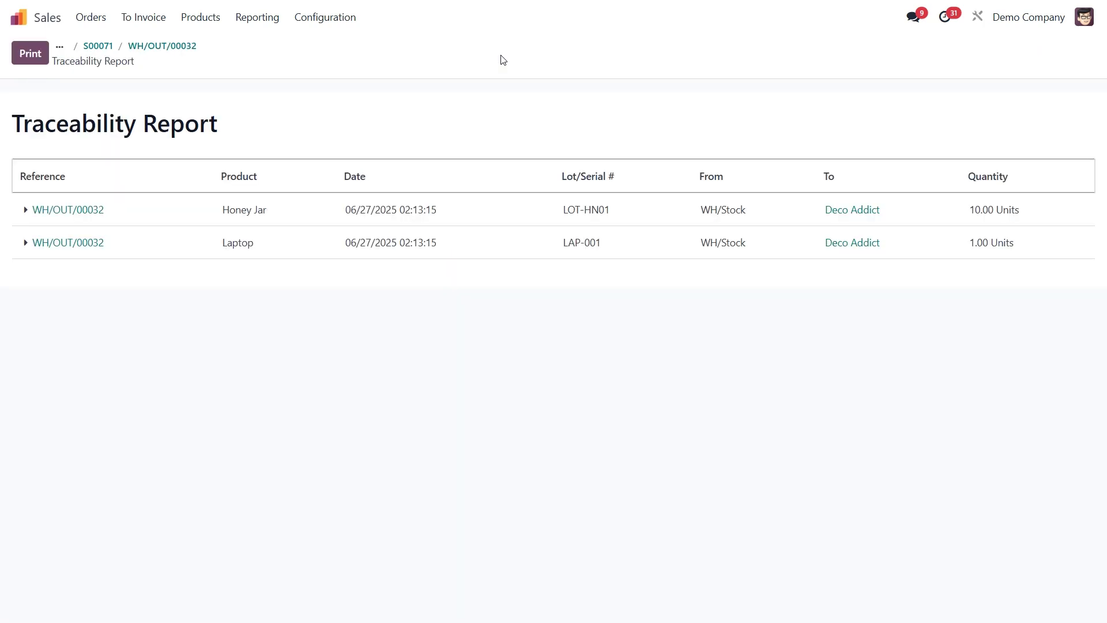